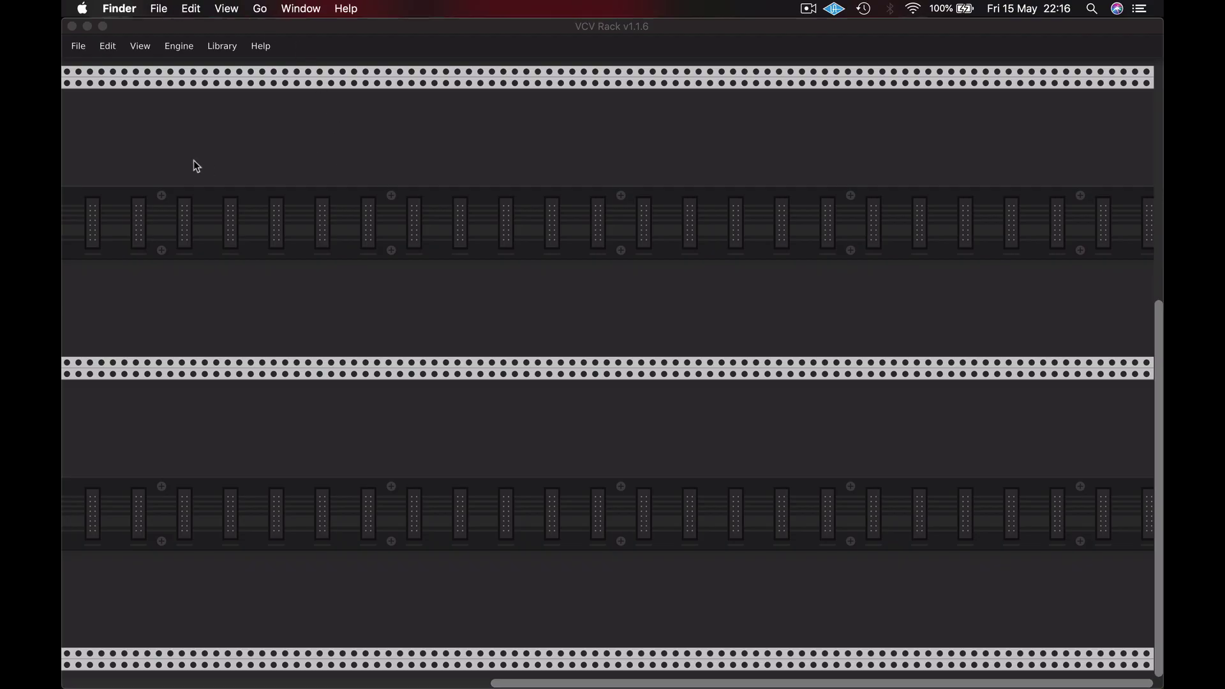
Make the empty VCV Rack patch window the active application
click(183, 161)
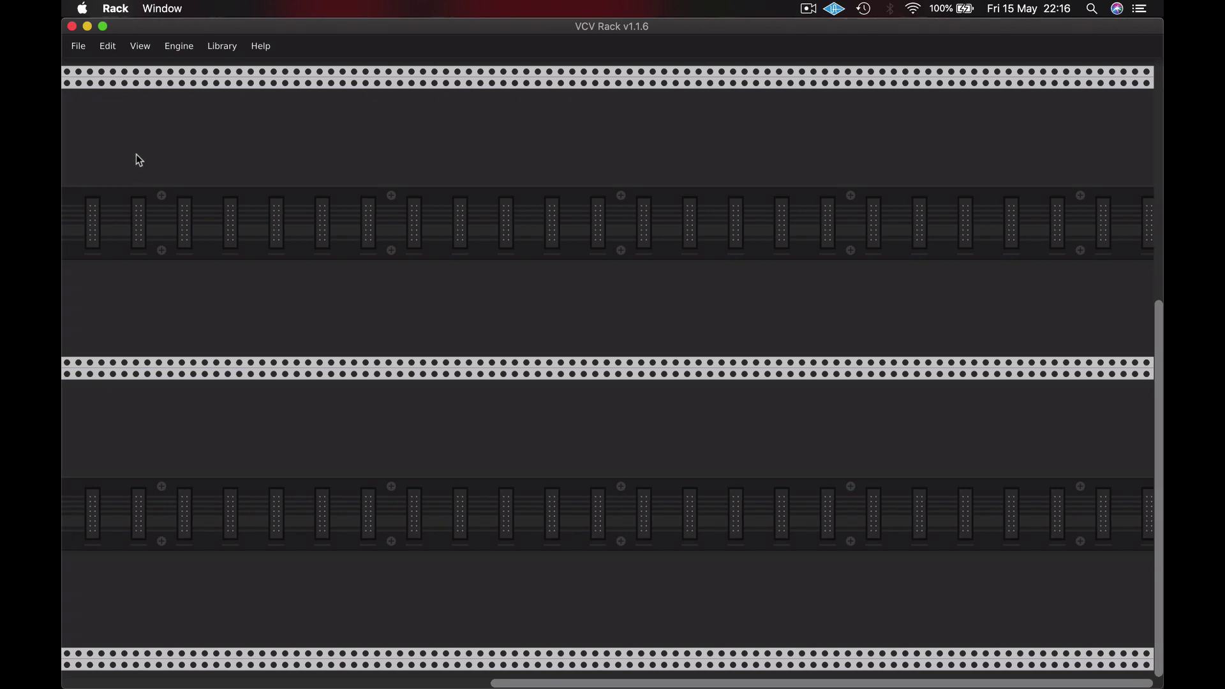
Place MIDI-CV at the far left of the top row and AUDIO-8 at the right of the lower row
right_click(136, 155)
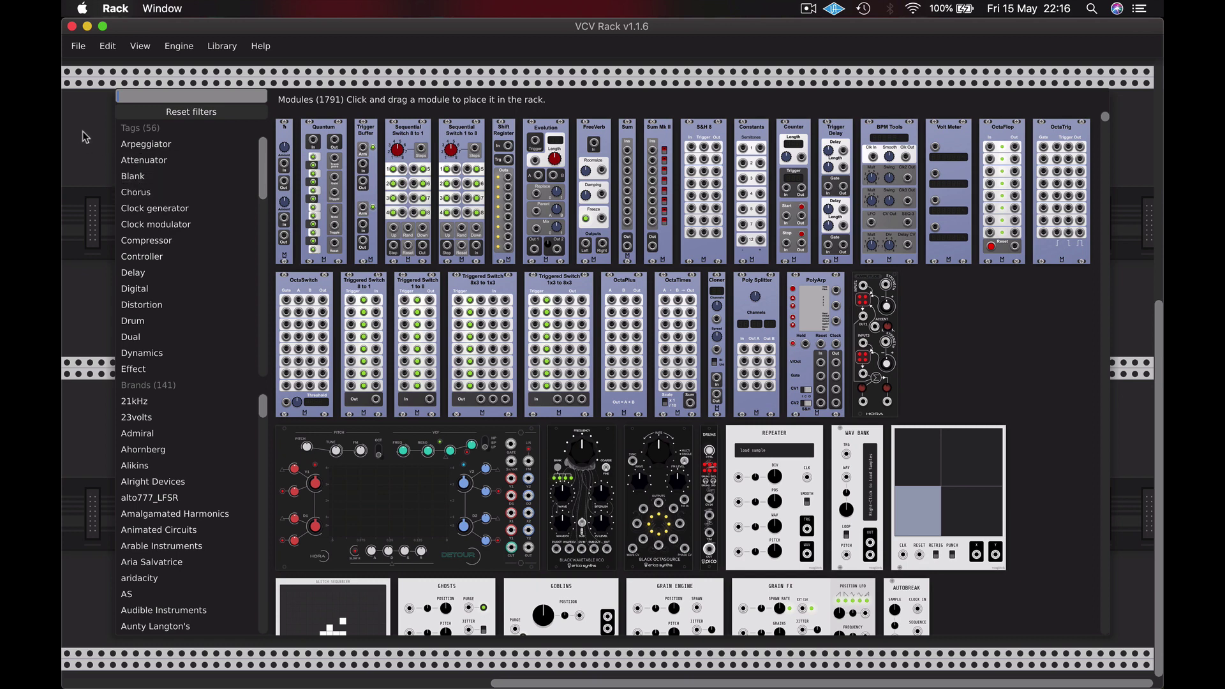
text(i)
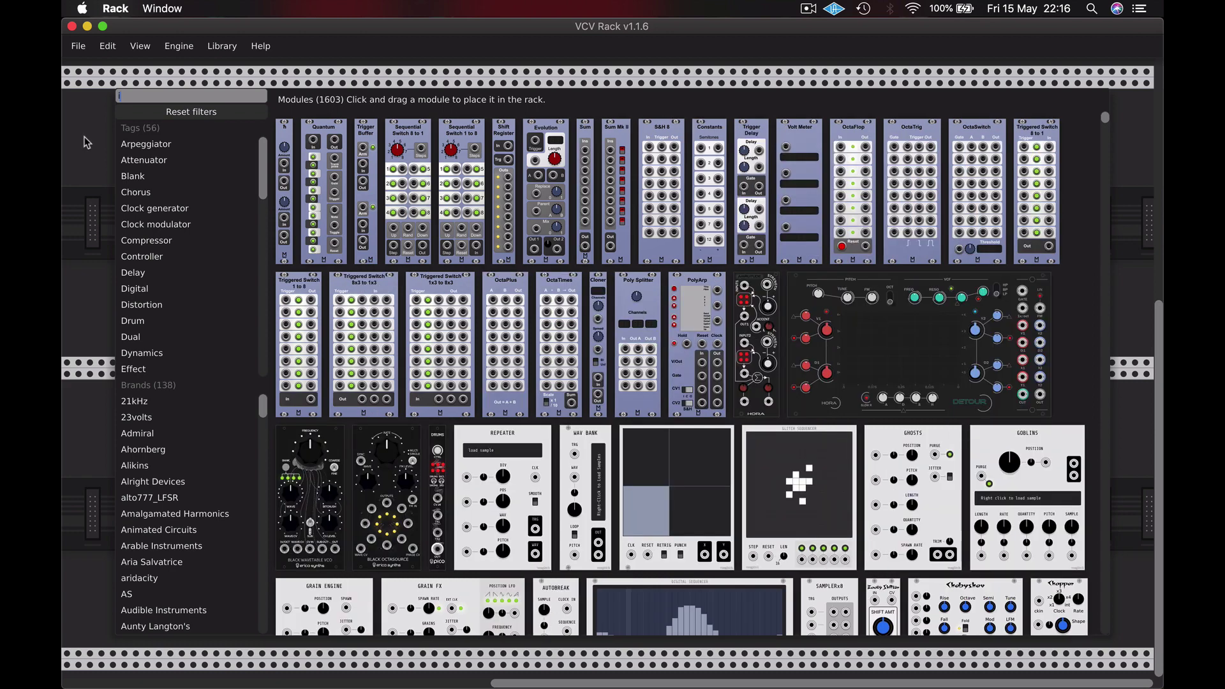
text(nterface)
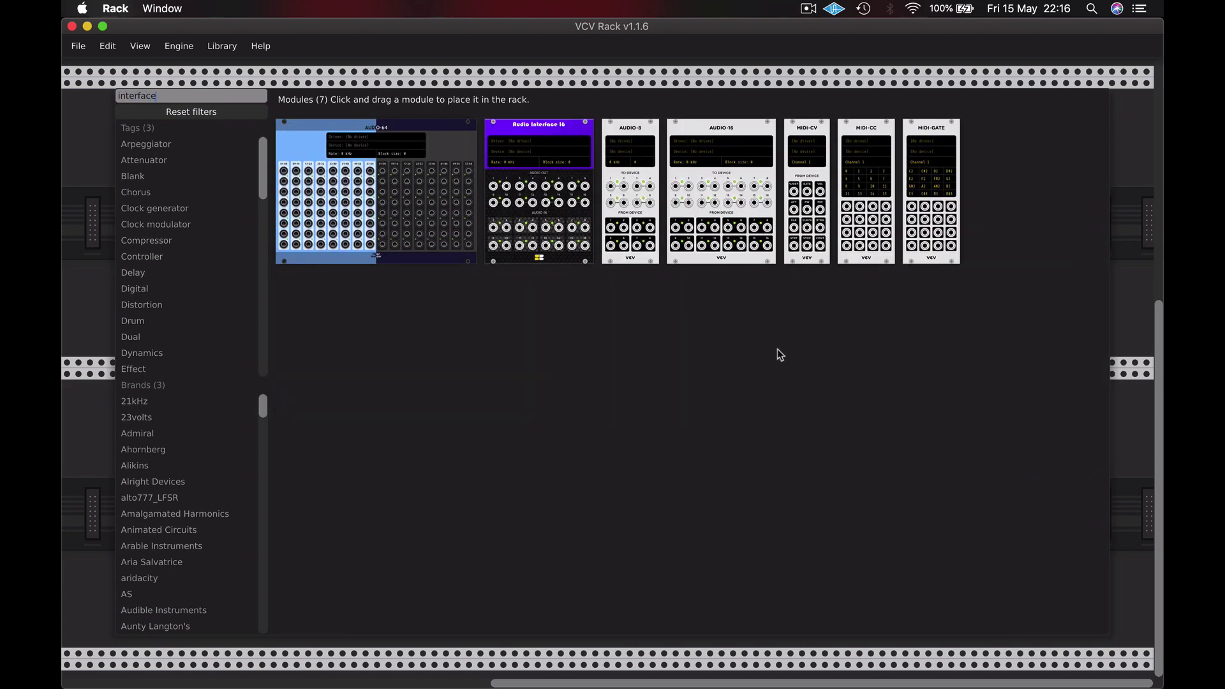
click(807, 172)
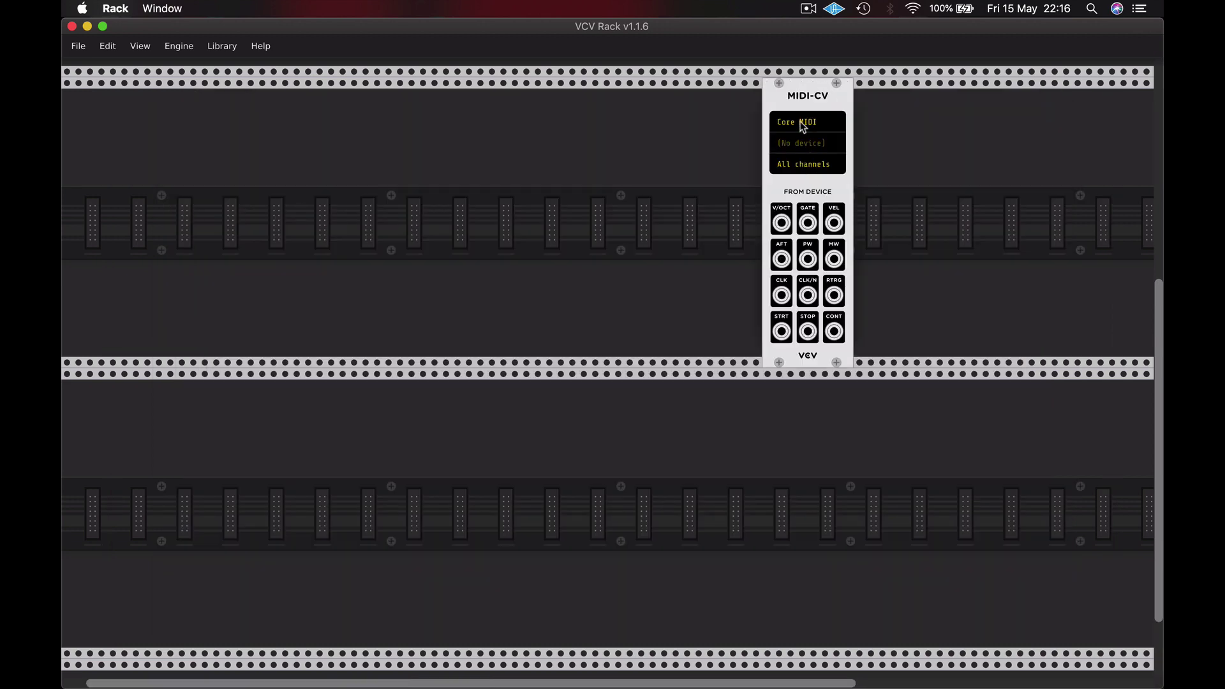
drag(812, 99, 102, 131)
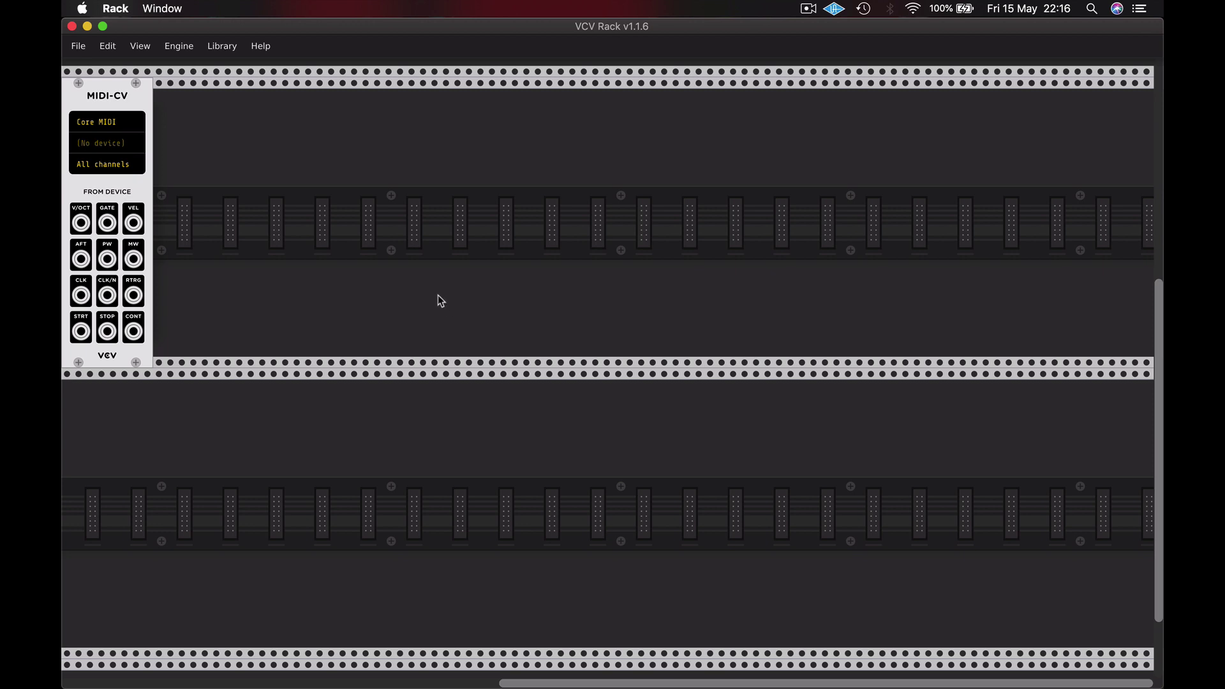
right_click(1000, 436)
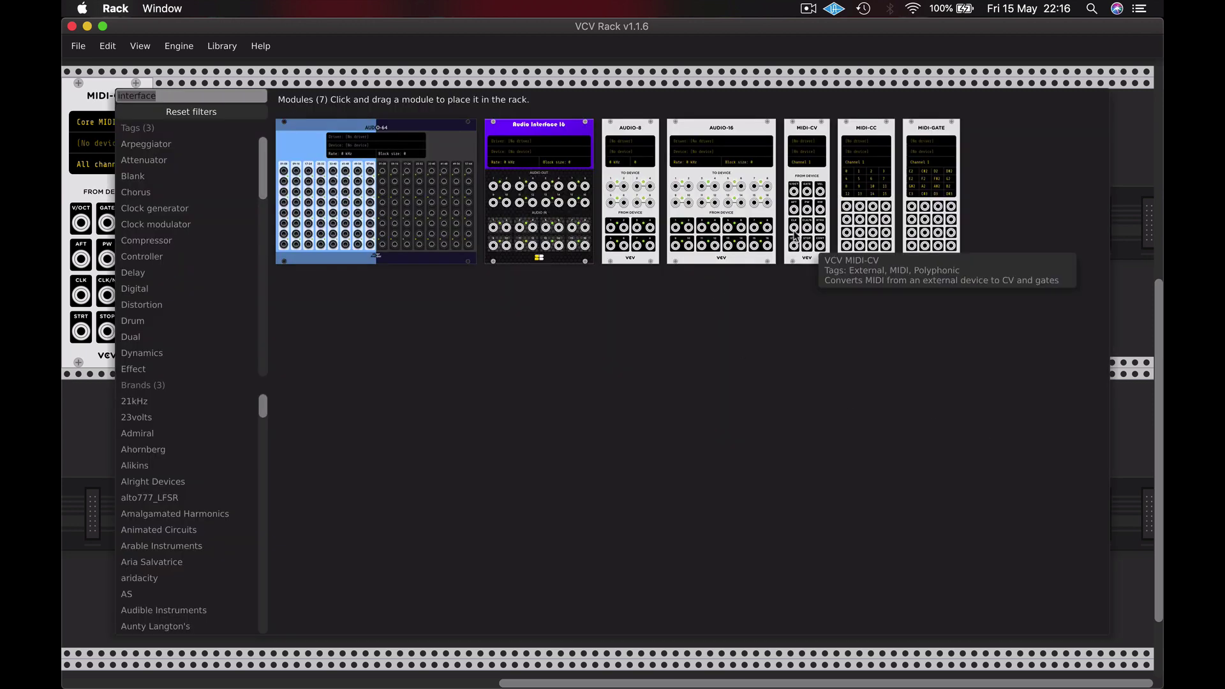
drag(635, 156, 1088, 454)
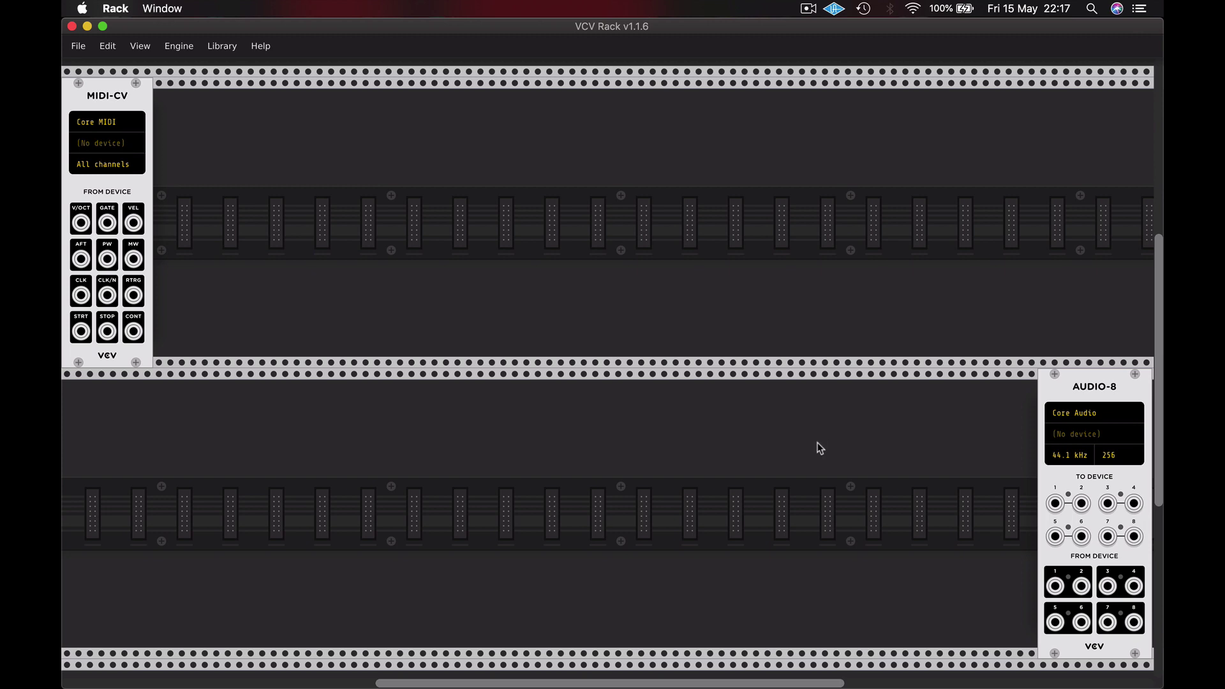
Set MIDI-CV to Computer keyboard driver with QWERTY keyboard, and AUDIO-8 to Telestream Audio Capture
click(121, 123)
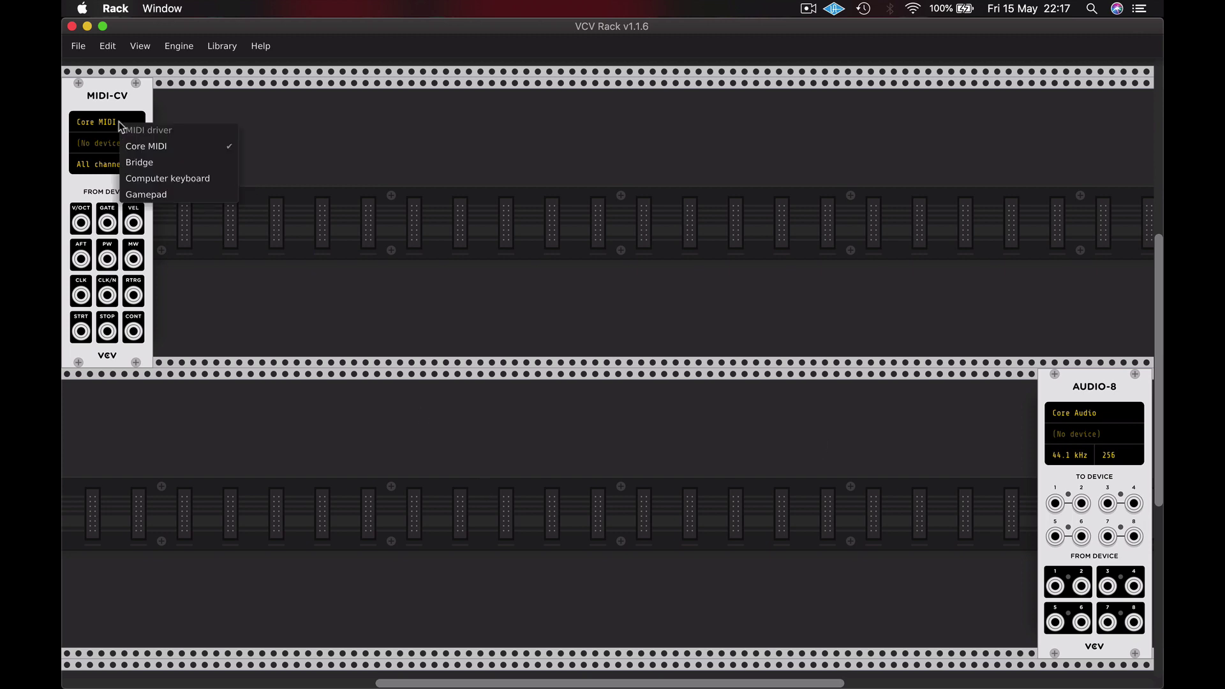
click(201, 184)
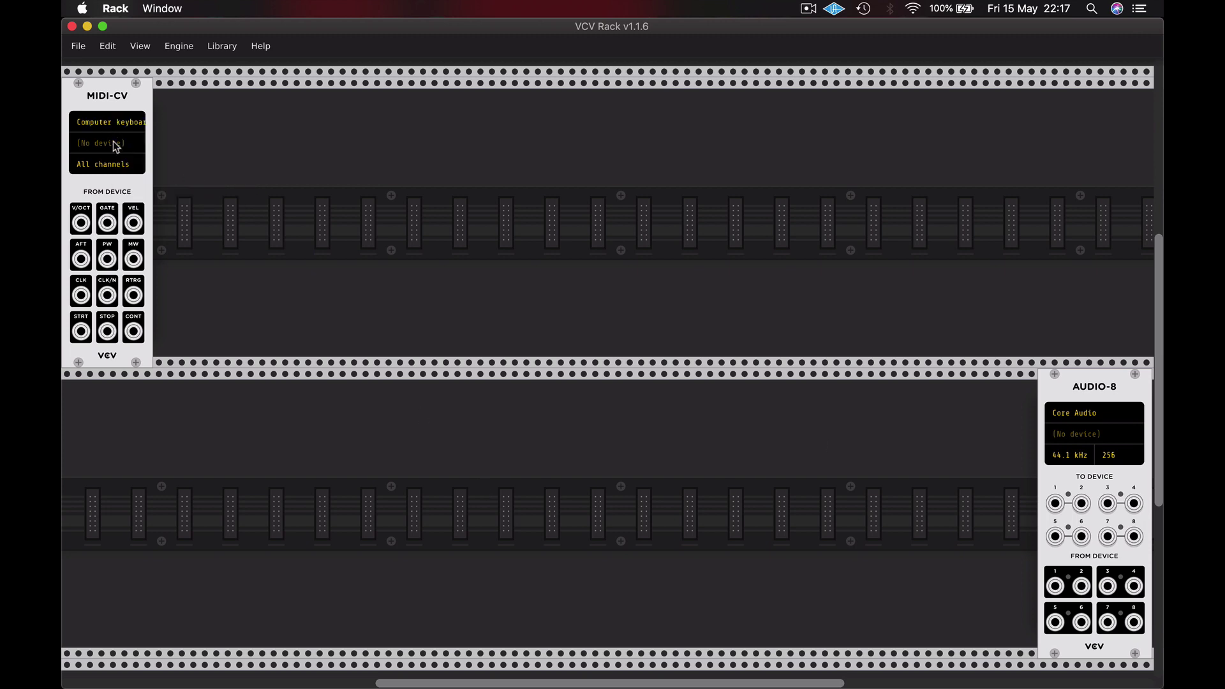
click(108, 143)
click(185, 181)
click(1086, 433)
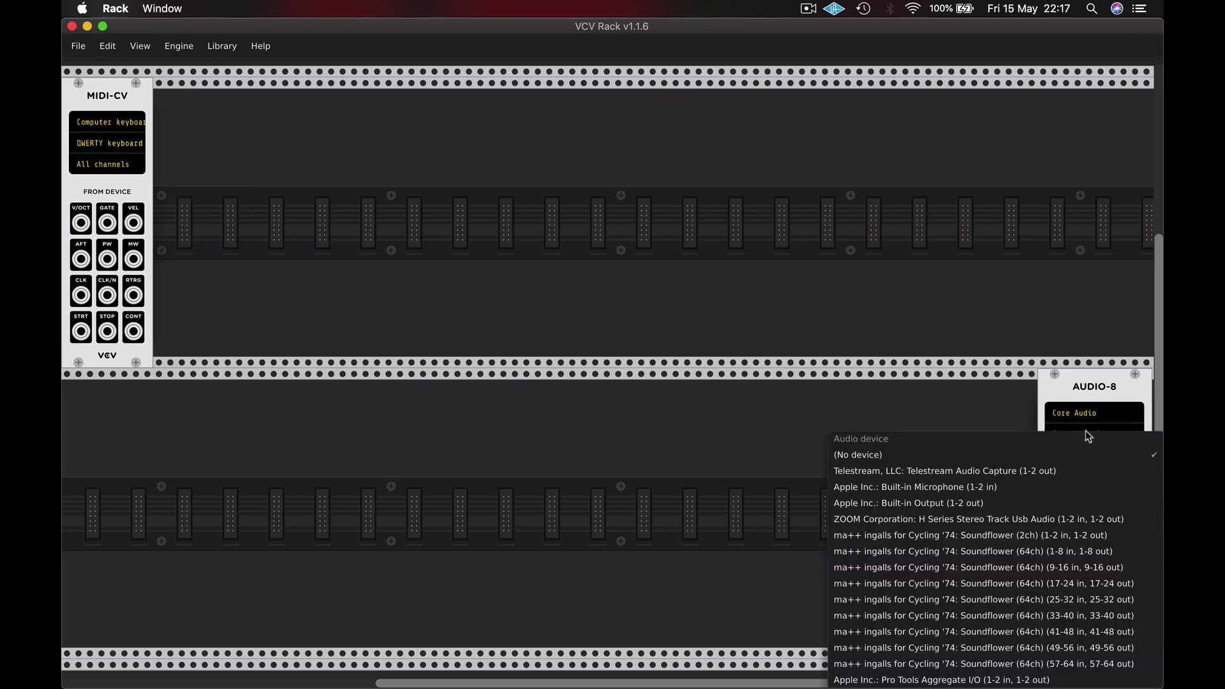
click(944, 472)
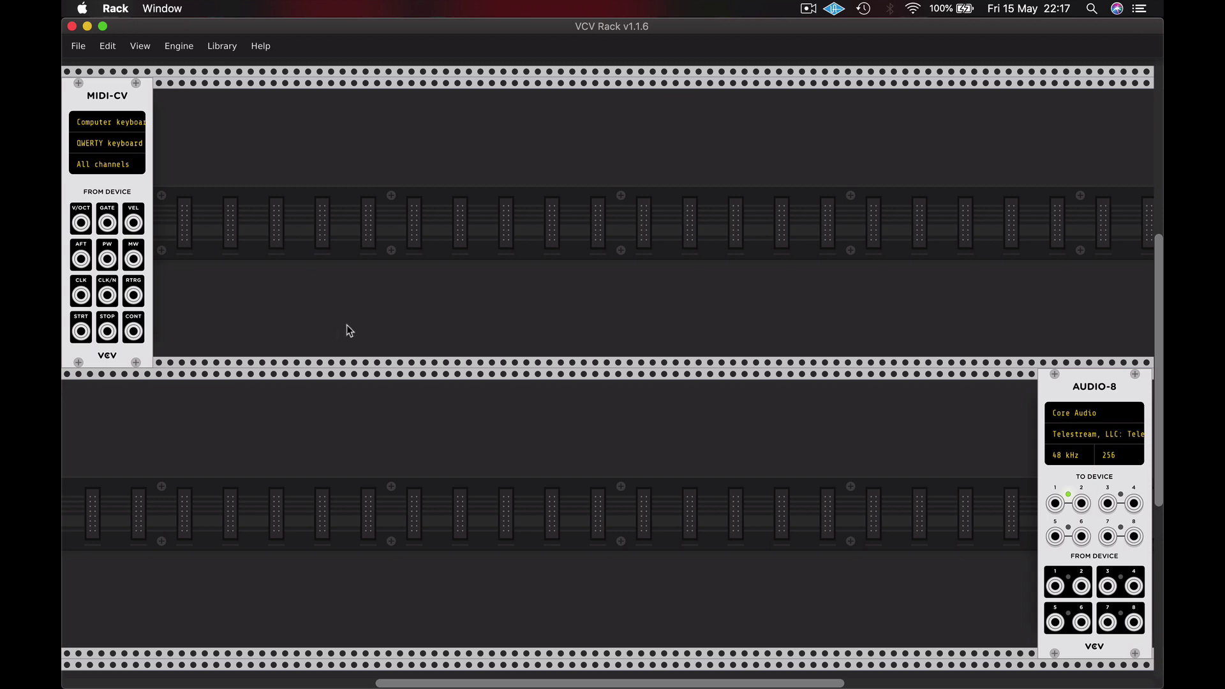
Find VCO-1 under 'fundamental' in the module browser and place it beside MIDI-CV
right_click(320, 254)
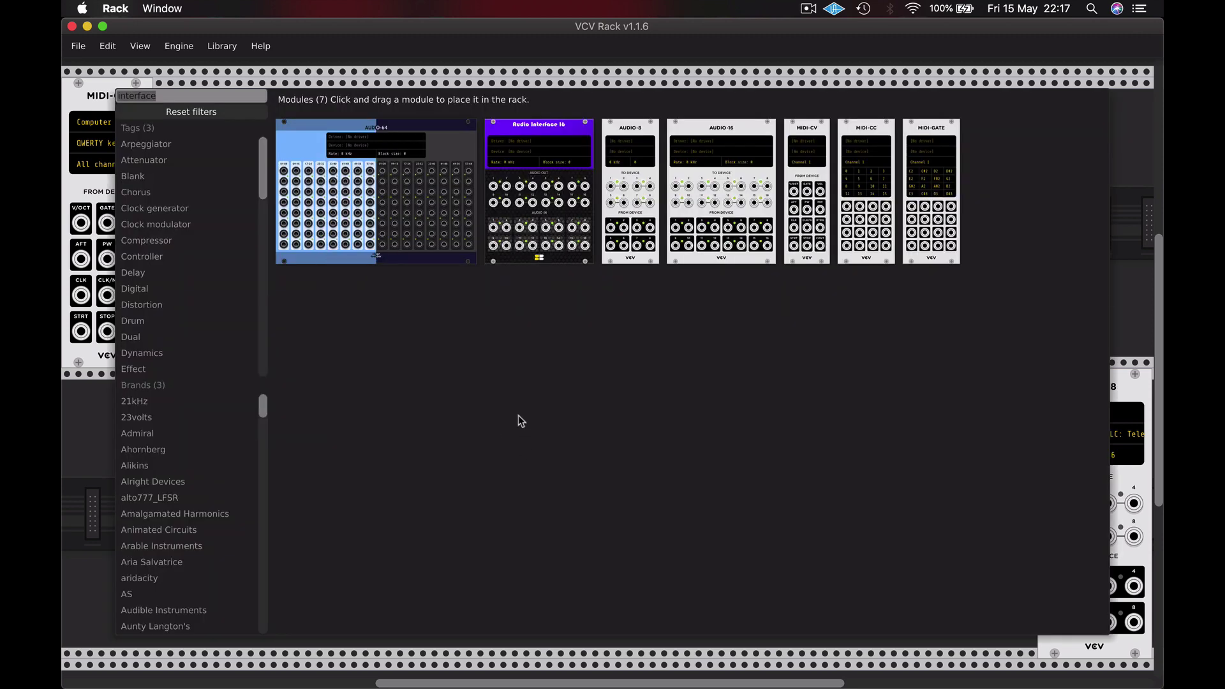
text(vco)
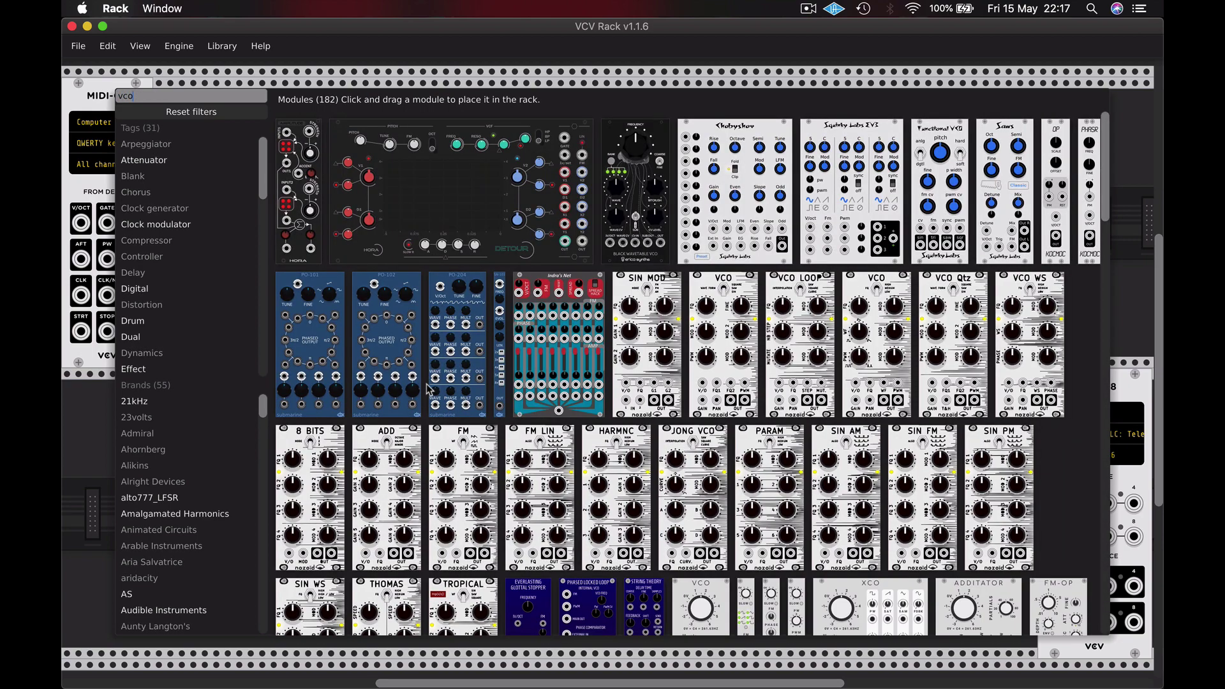
key(BackSpace)
key(BackSpace)
key(BackSpace)
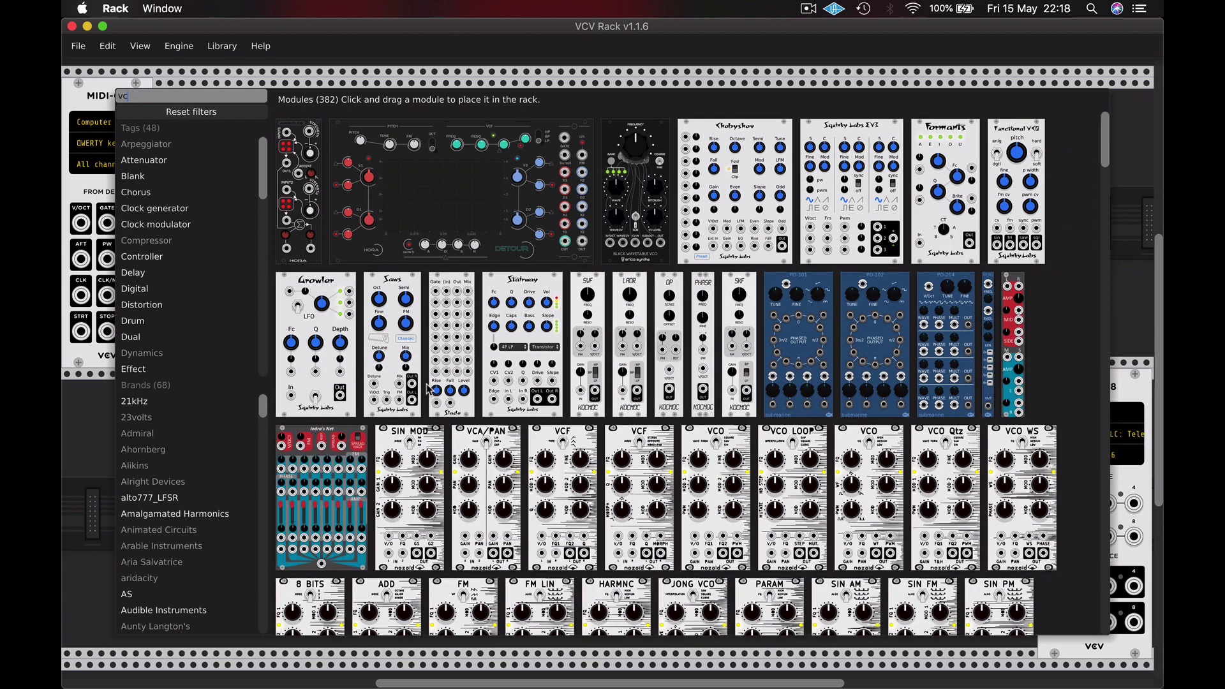
text(f)
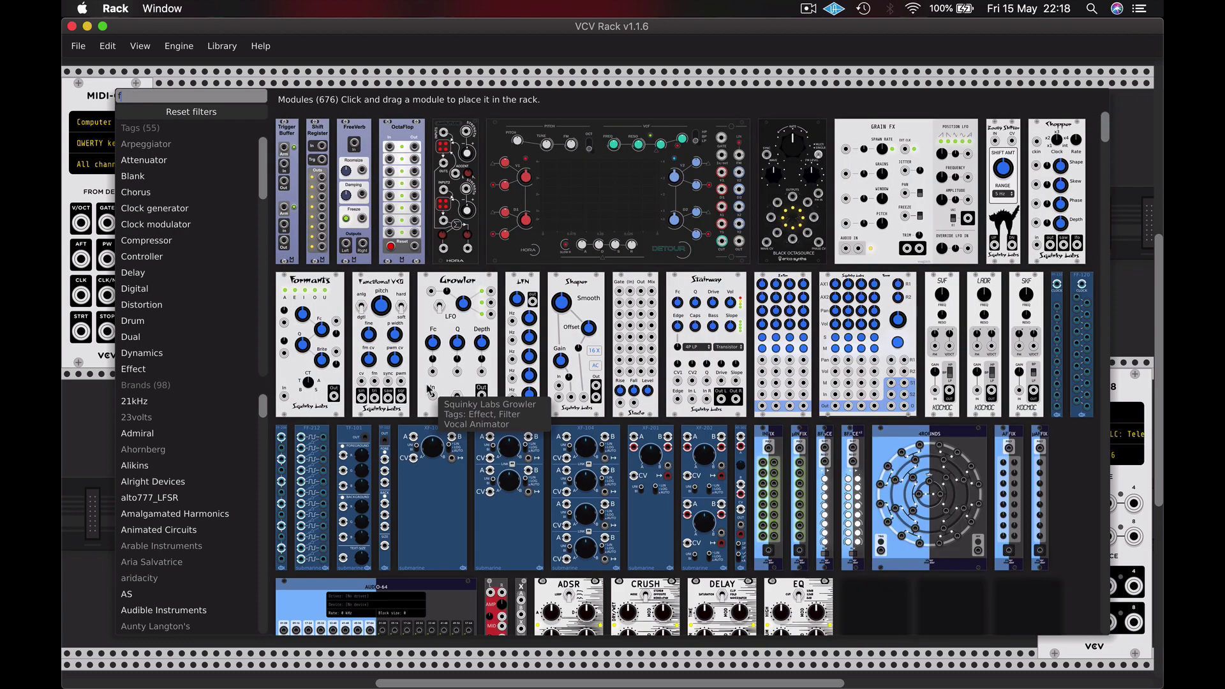
text(undamental)
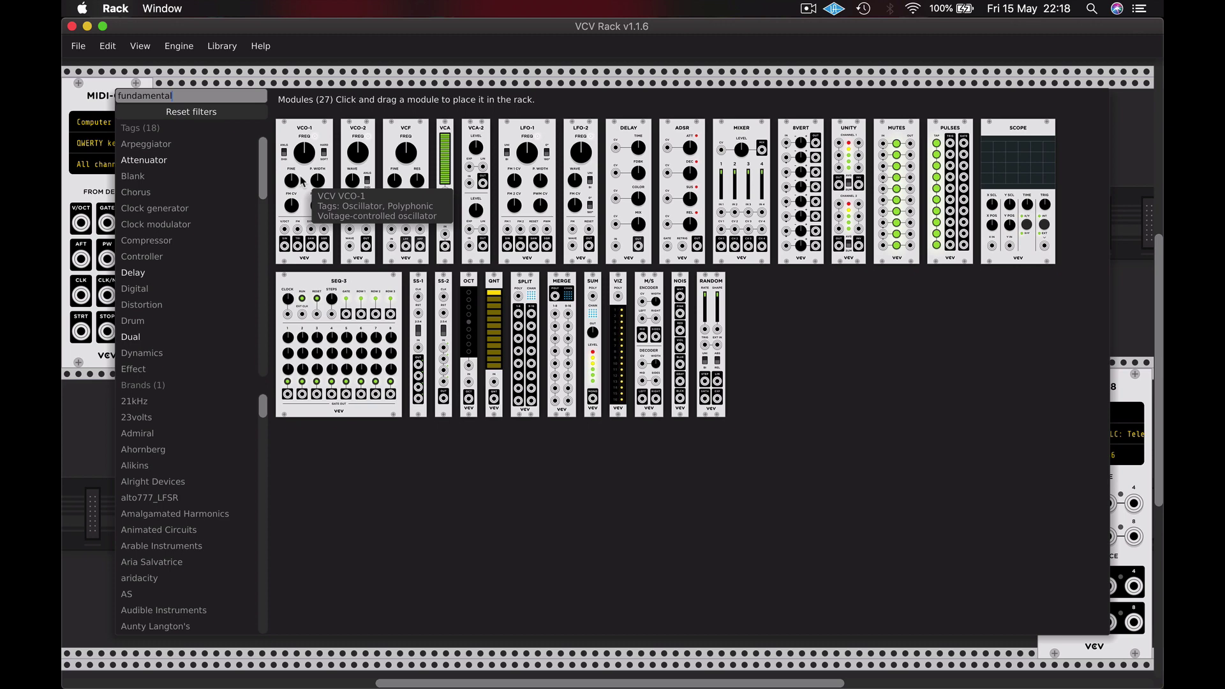
click(304, 182)
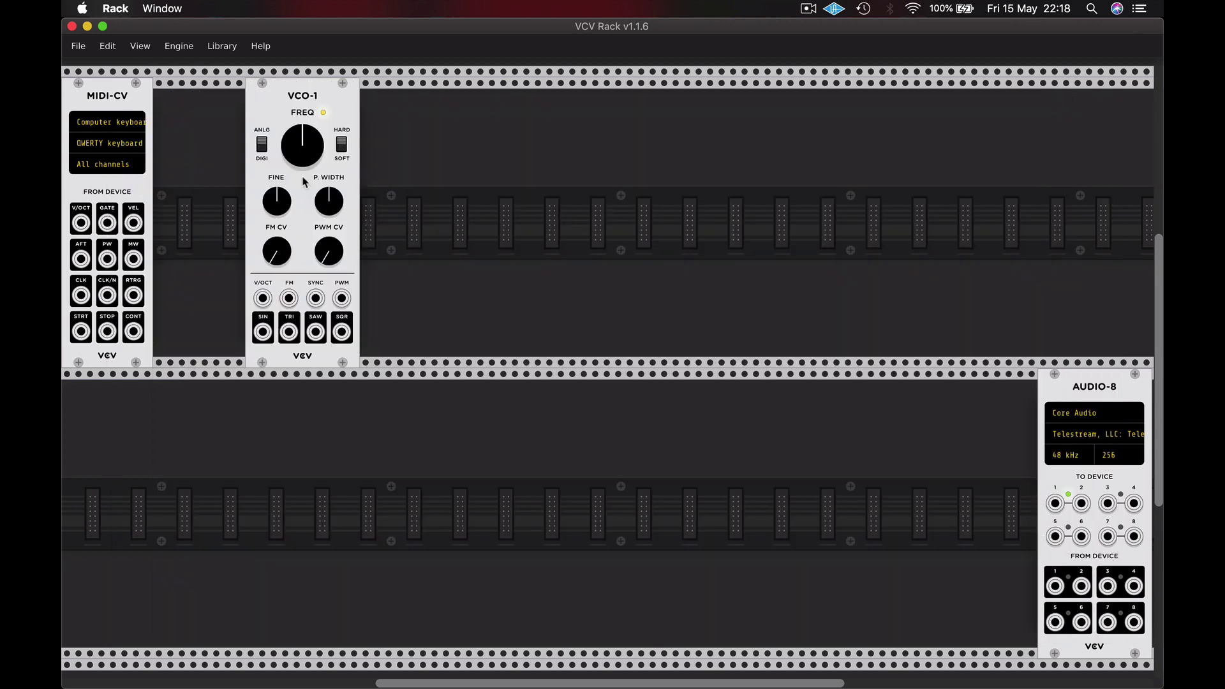
Place a SCOPE module from the Fundamental list in the top row directly right of VCO-1
right_click(524, 206)
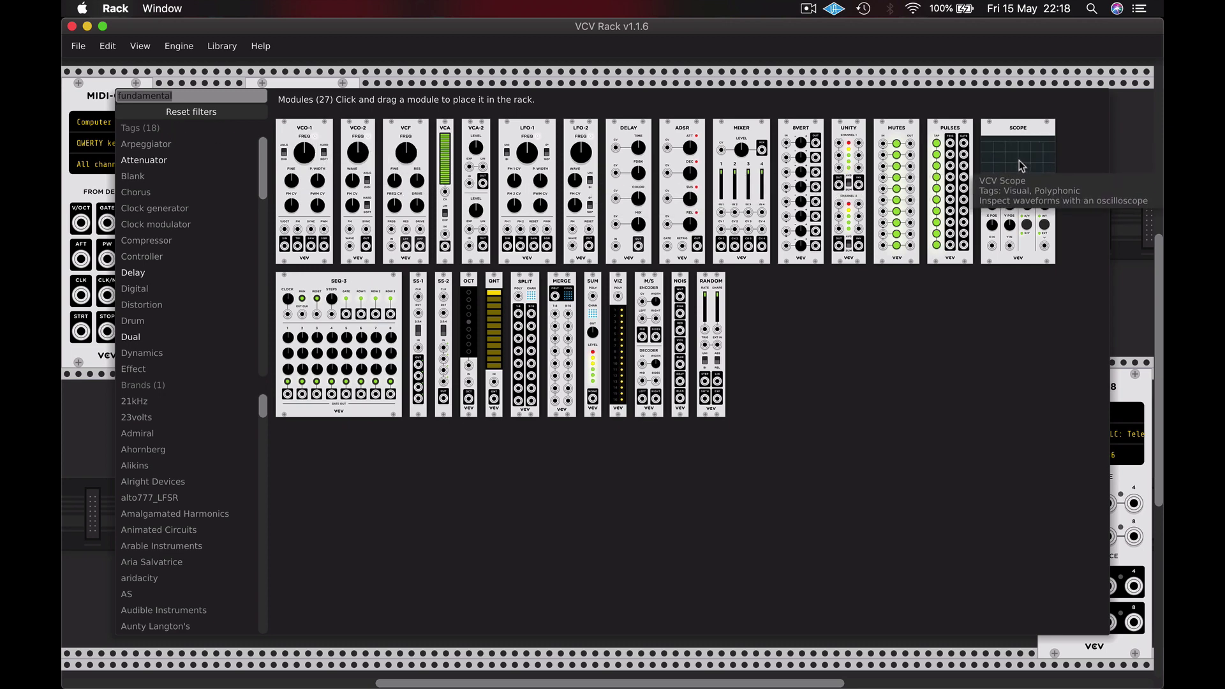
drag(1019, 160, 697, 161)
drag(616, 157, 487, 159)
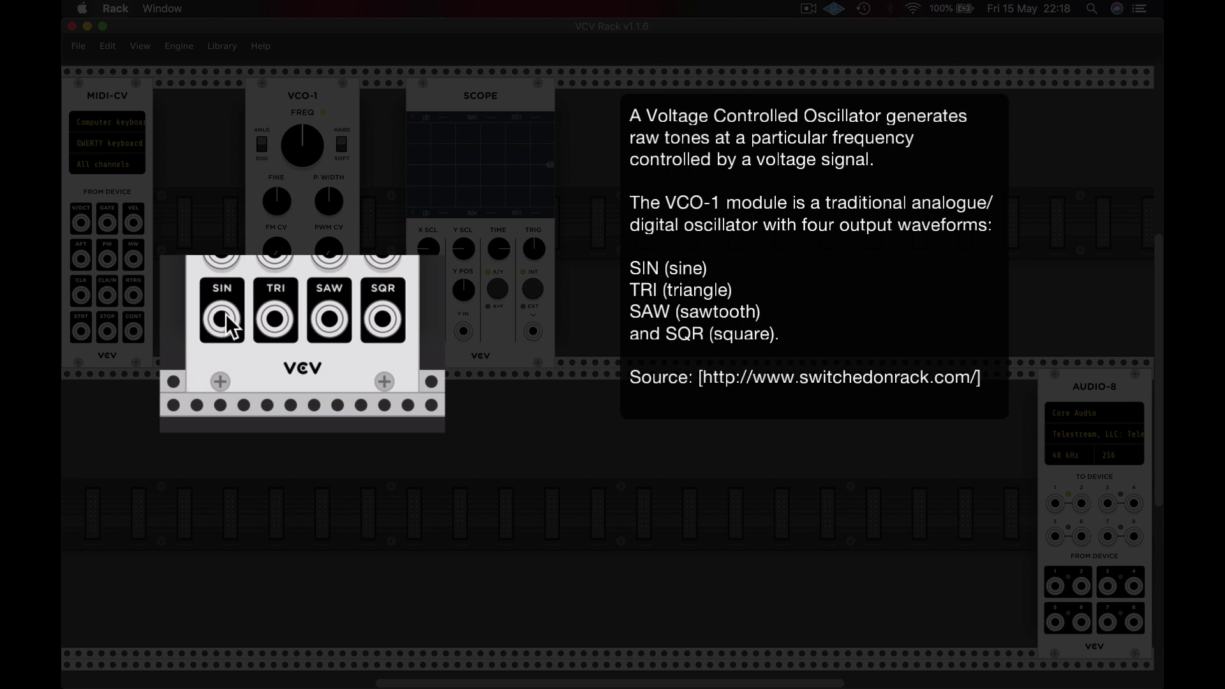
Cable VCO-1's SIN output to AUDIO-8 and SCOPE X IN, then turn FREQ down
mouse_move(221, 319)
mouse_down()
mouse_move(413, 501)
mouse_move(749, 588)
mouse_move(1017, 538)
mouse_move(1056, 504)
mouse_move(1047, 549)
mouse_move(423, 438)
mouse_move(230, 348)
mouse_move(221, 320)
mouse_up()
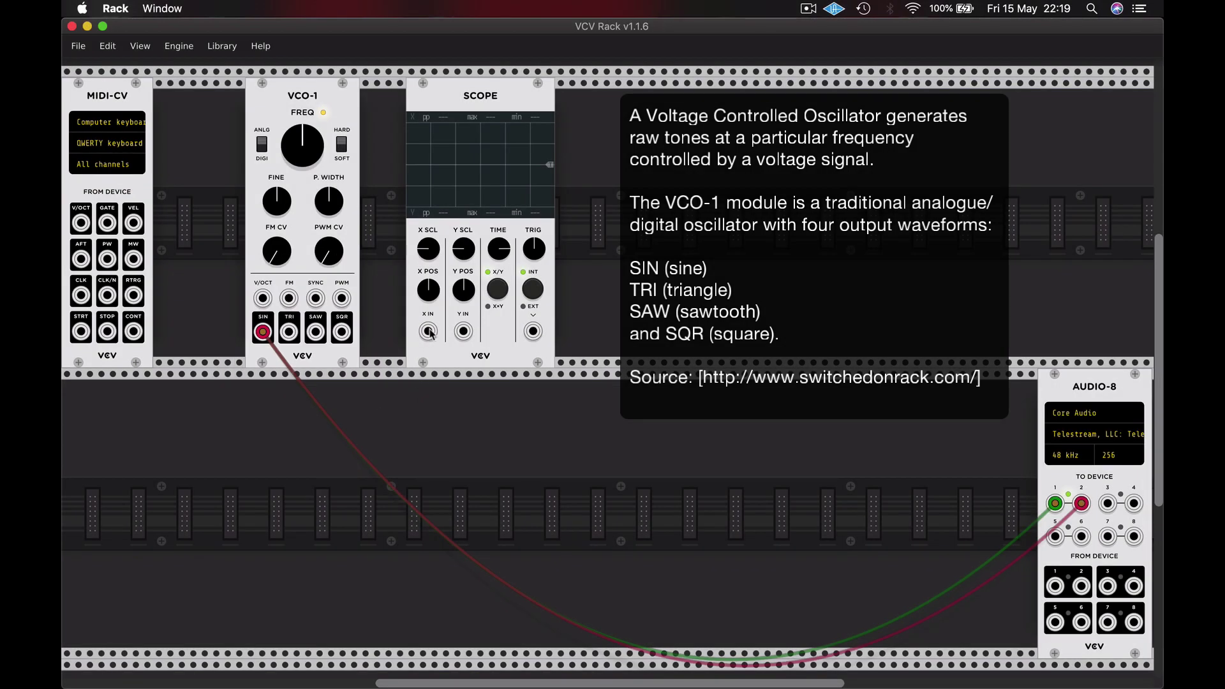
drag(428, 331, 263, 332)
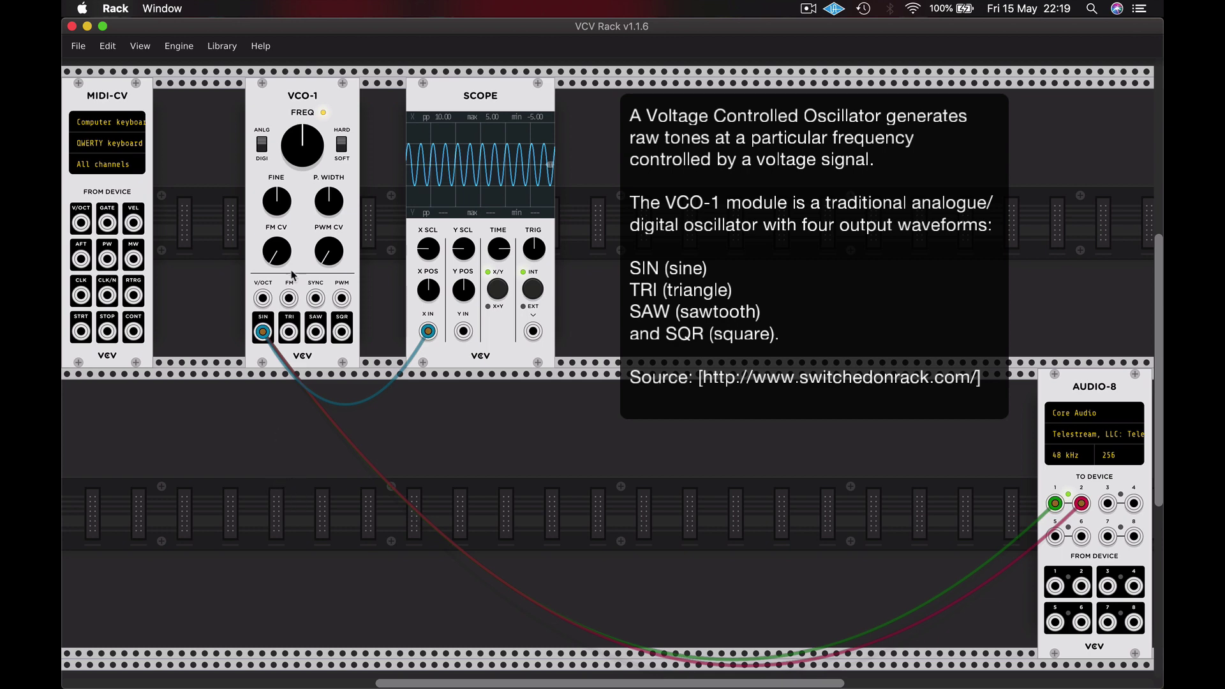
drag(302, 137, 303, 167)
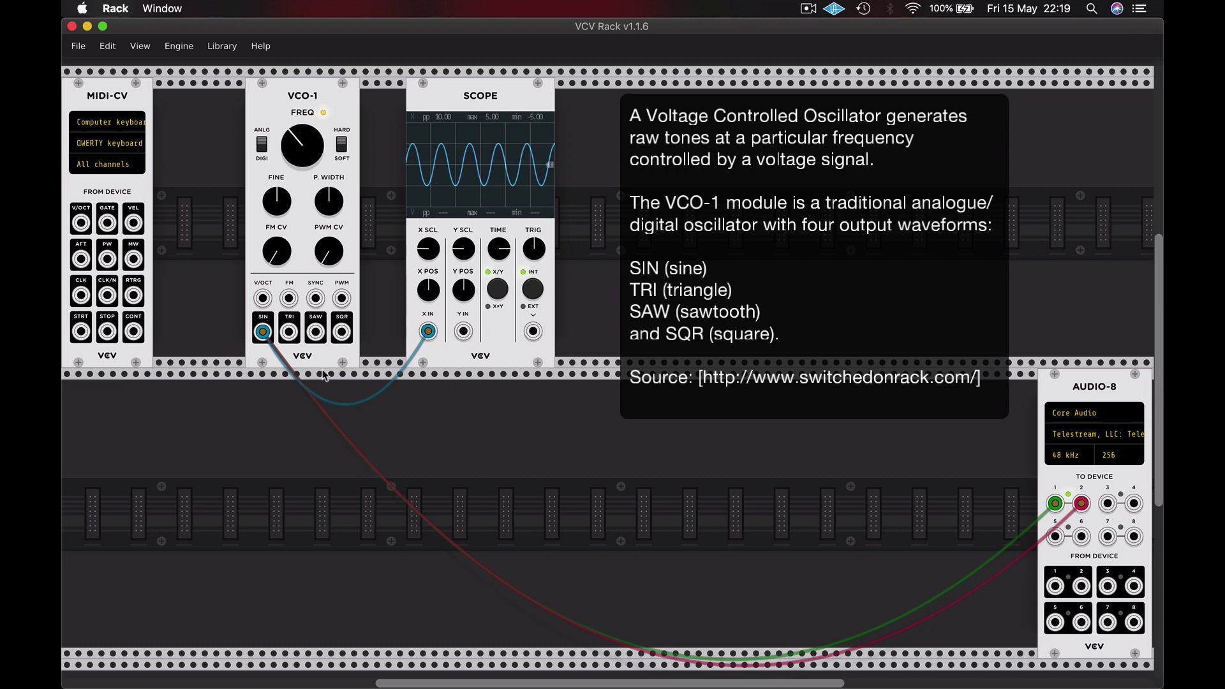
Move the cables from VCO-1's SIN through TRI and SAW to SQR, re-patching SCOPE X IN
drag(262, 331, 287, 337)
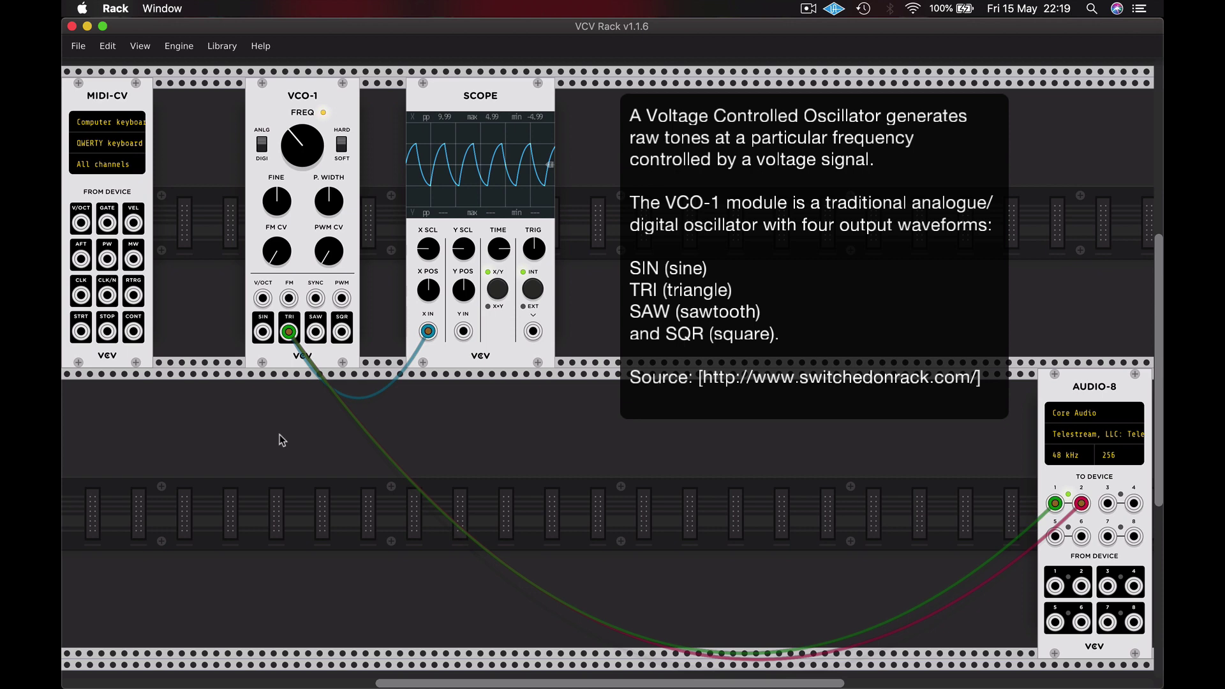
drag(289, 331, 317, 335)
drag(428, 331, 315, 332)
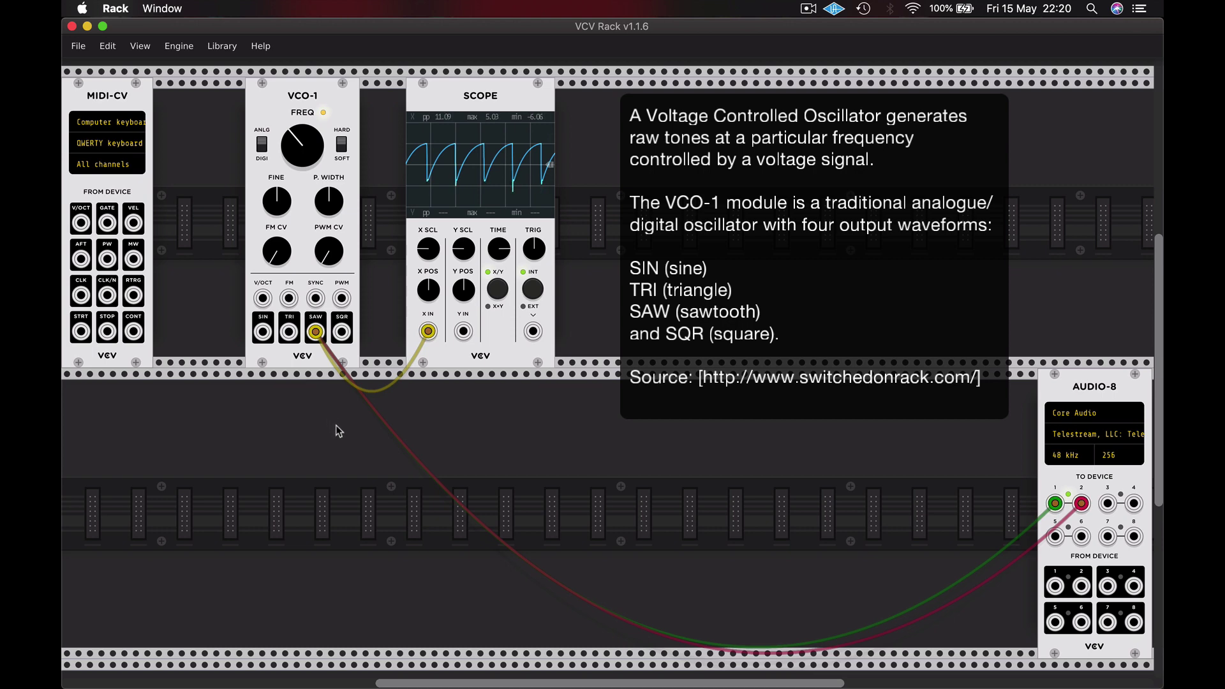
drag(315, 331, 342, 331)
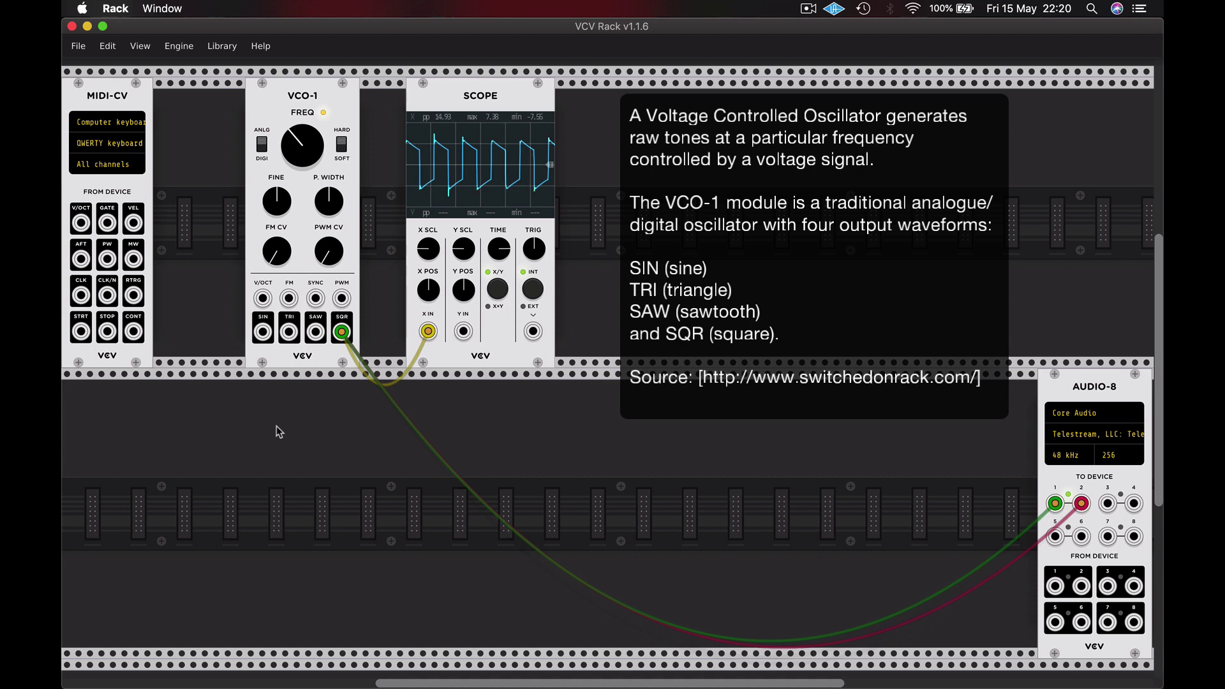
click(262, 144)
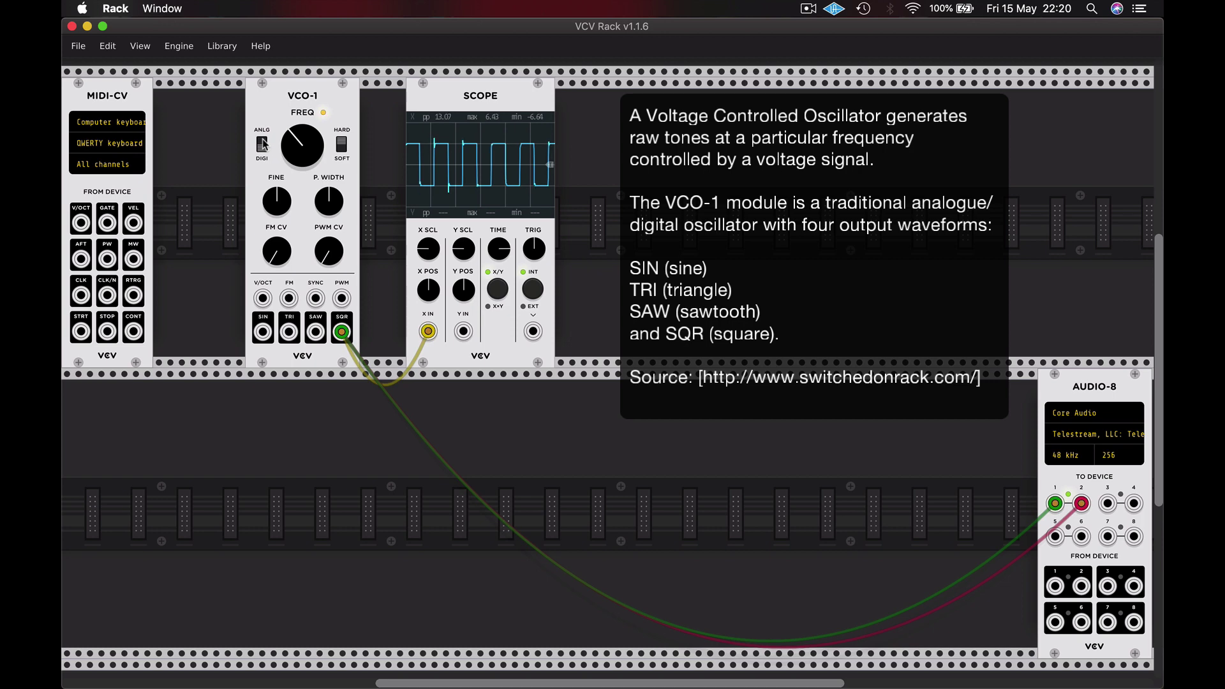
click(262, 144)
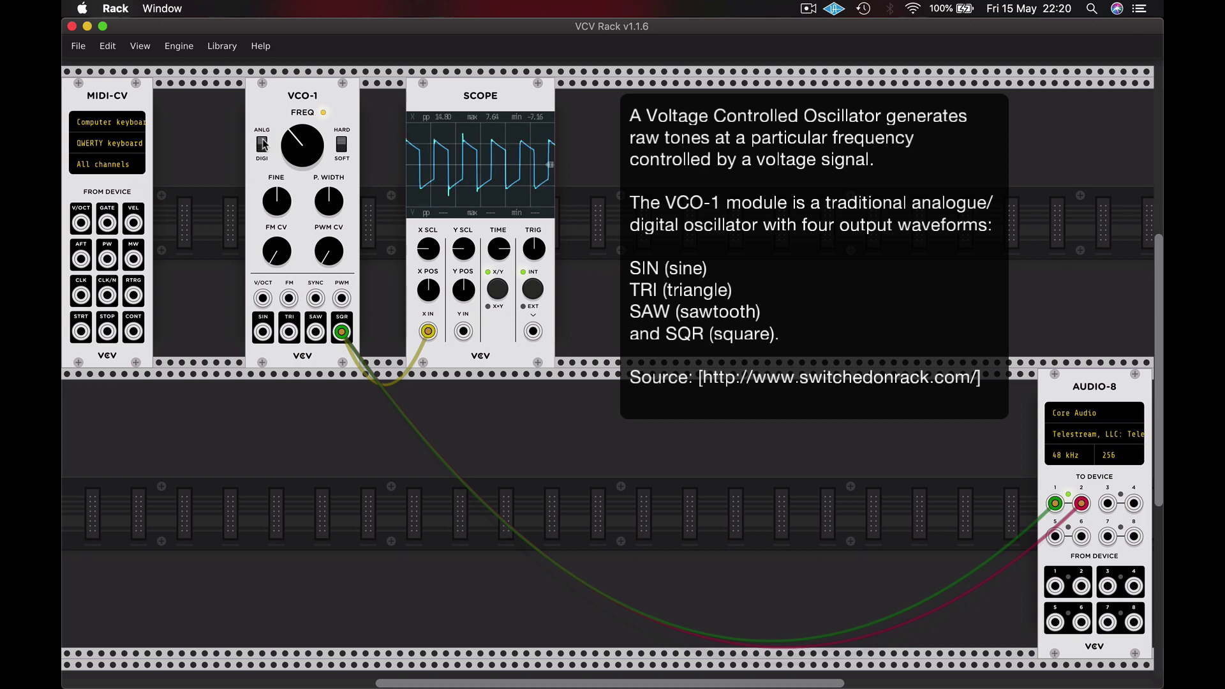
click(261, 152)
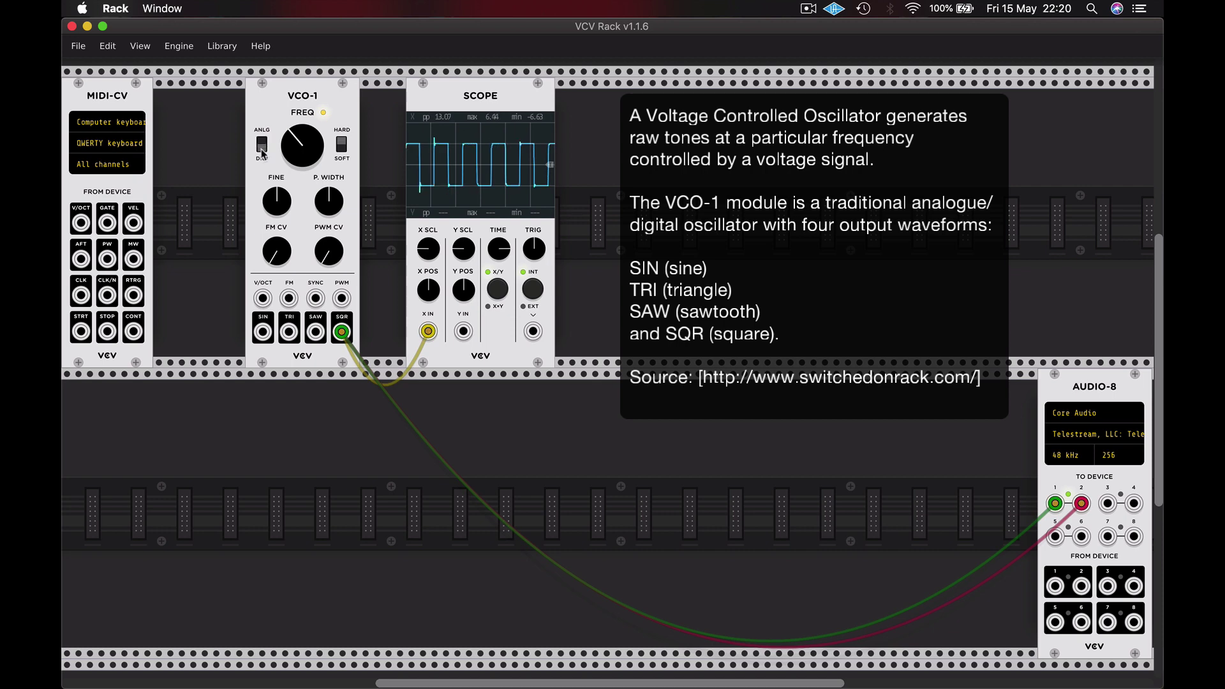
click(262, 152)
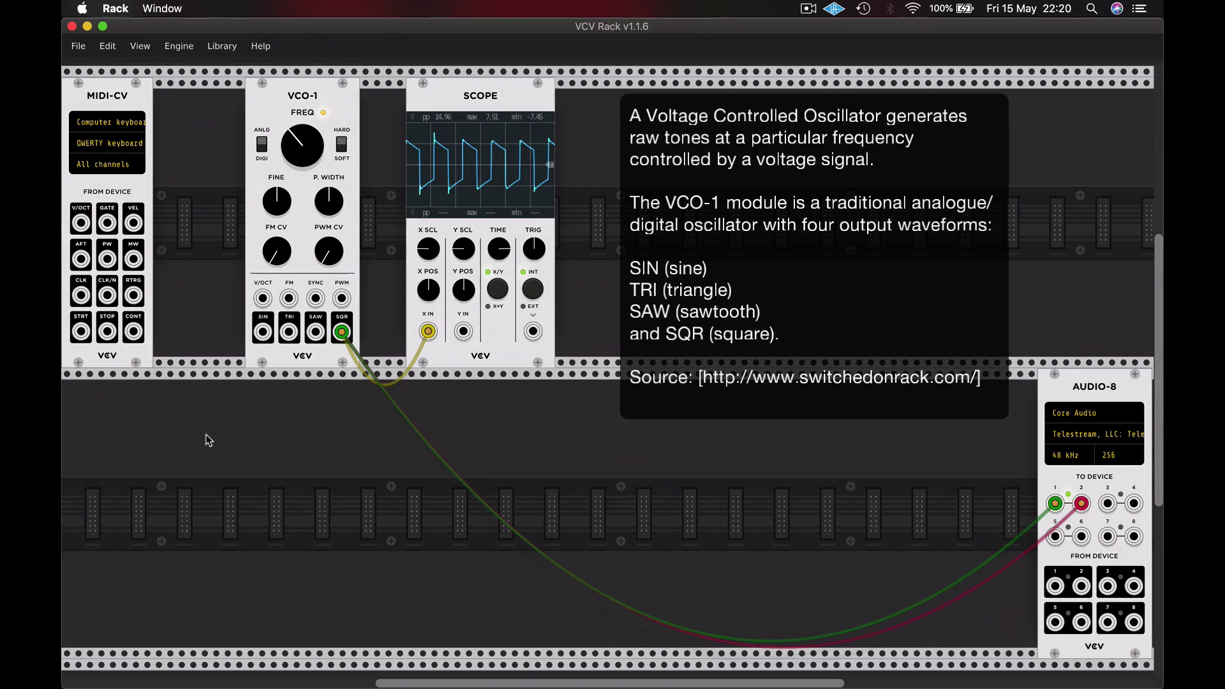
Turn VCO-1's FREQ knob slightly counter-clockwise to slow the square wave
mouse_move(307, 130)
mouse_down()
mouse_move(307, 173)
mouse_move(308, 111)
mouse_move(308, 149)
mouse_move(295, 138)
mouse_up()
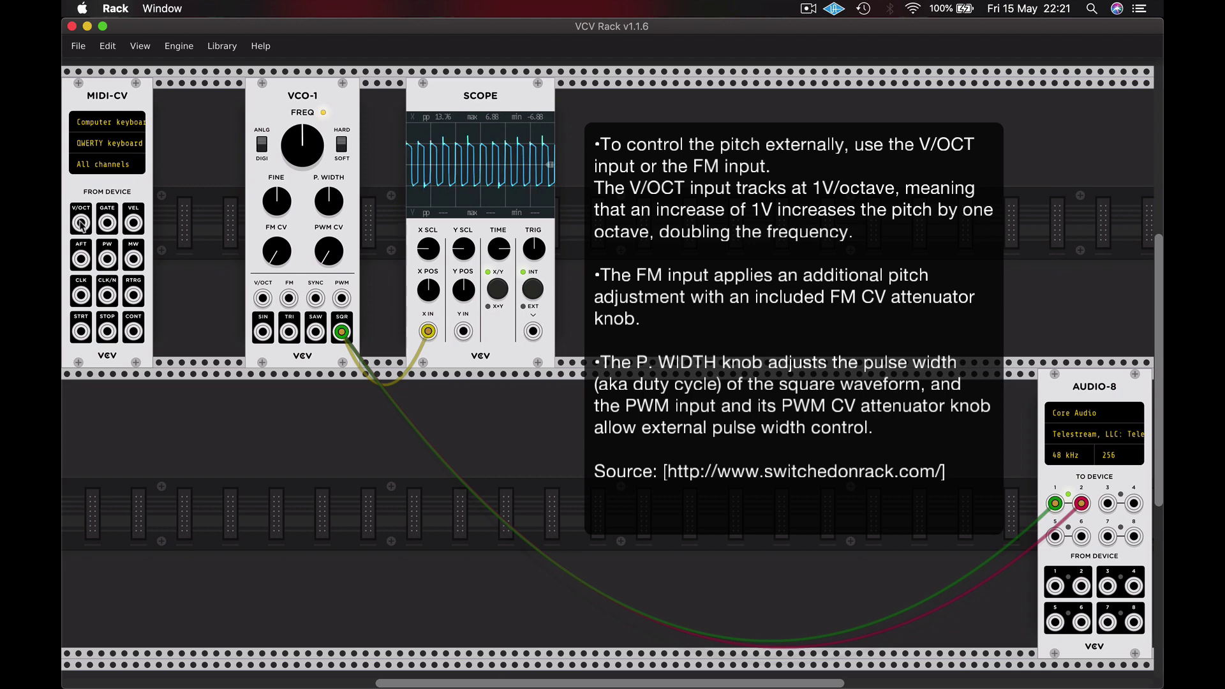
Cable MIDI-CV's V/OCT output into VCO-1's V/OCT input for QWERTY keyboard pitch control
drag(81, 223, 266, 305)
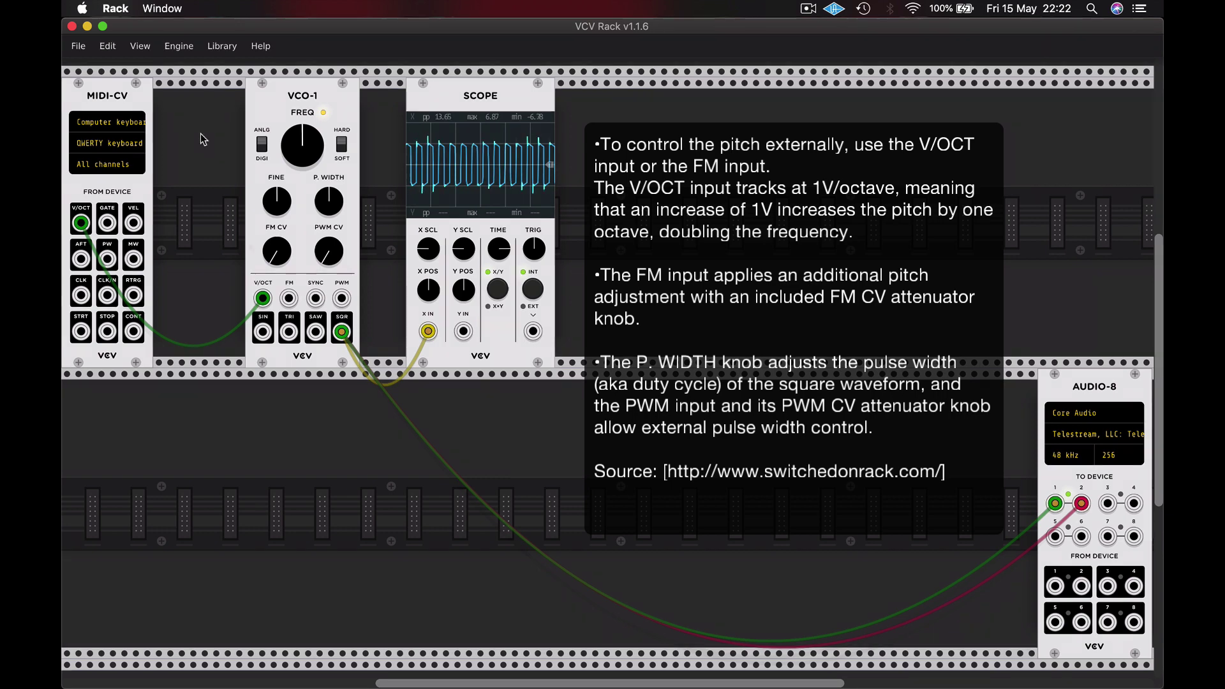
Set VCO-1's FINE knob slightly clockwise of centre
drag(276, 202, 276, 185)
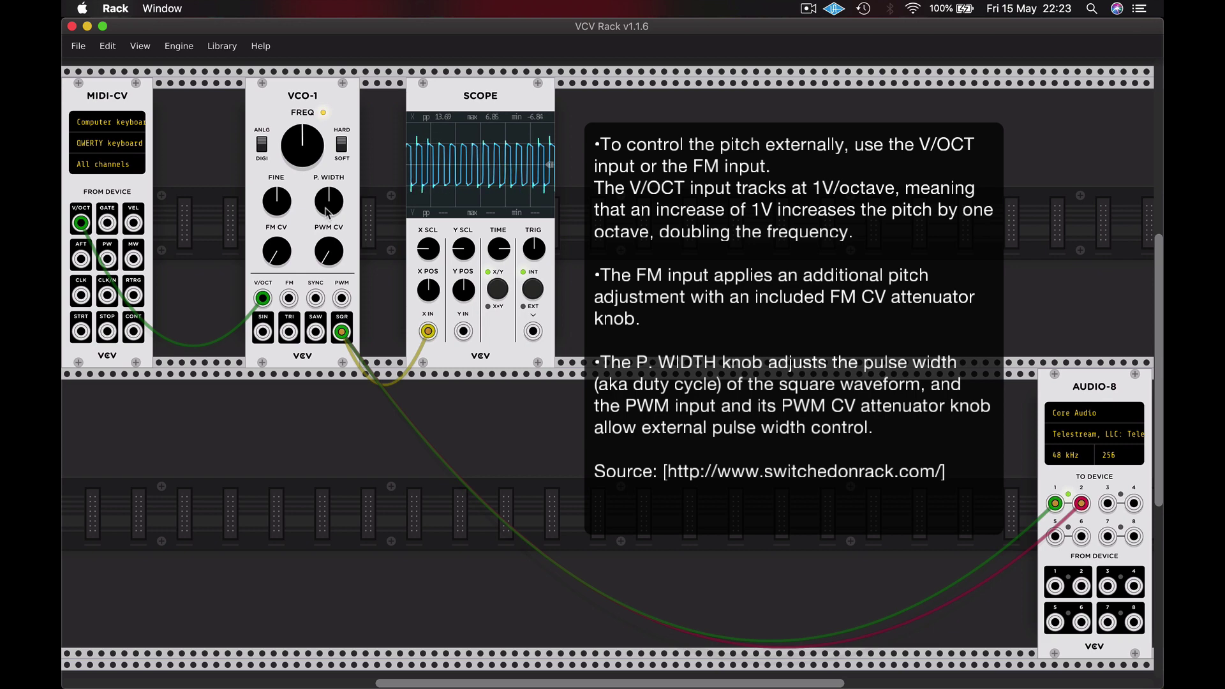
drag(328, 202, 329, 182)
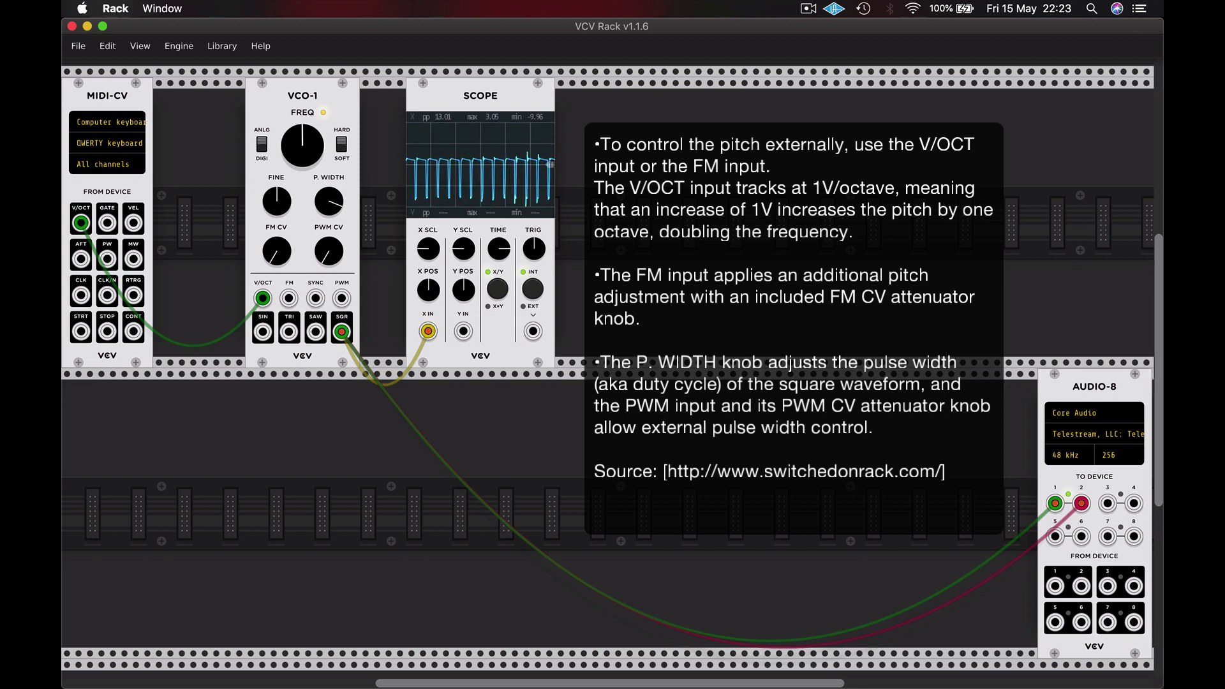
drag(328, 182, 328, 216)
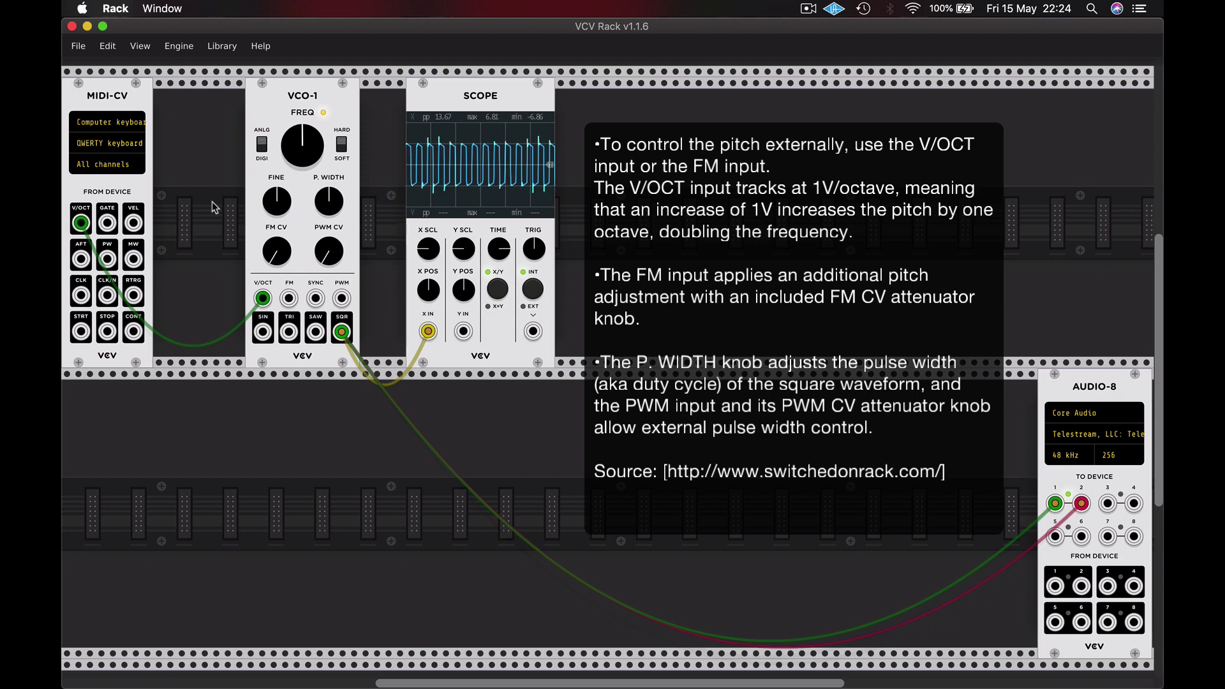
Move the Audio-8 and Scope cables from VCO-1's SQR to SAW output, and raise P. WIDTH
drag(342, 331, 315, 332)
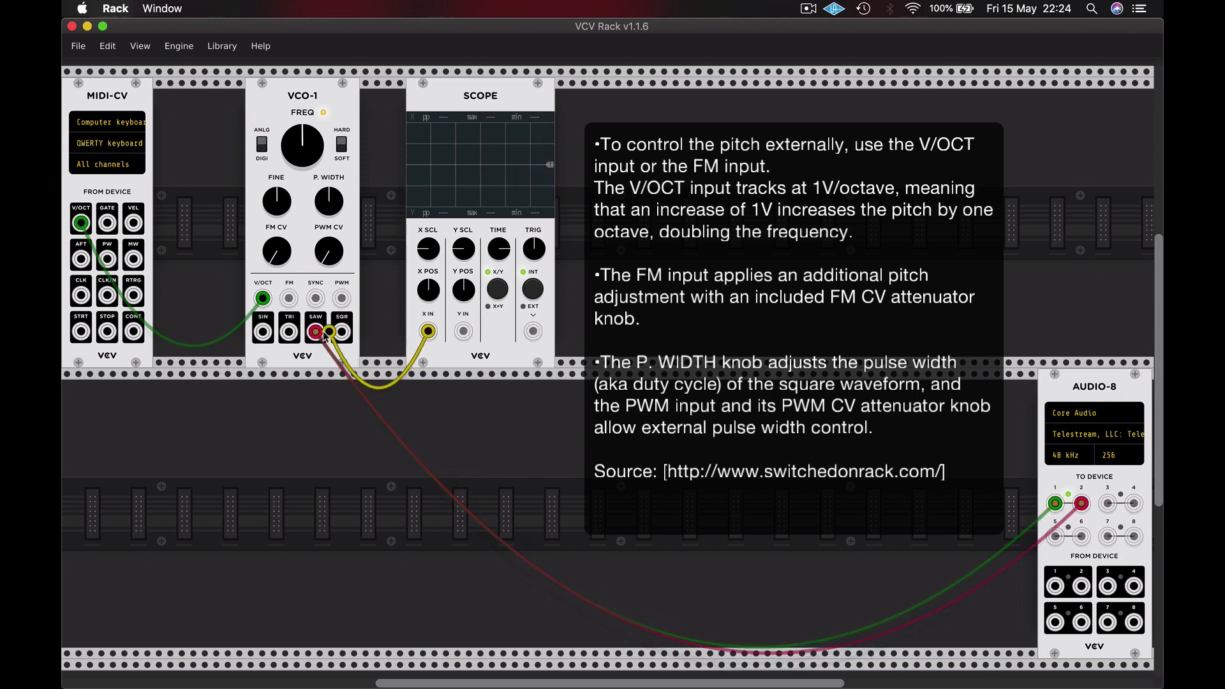
drag(321, 337, 319, 333)
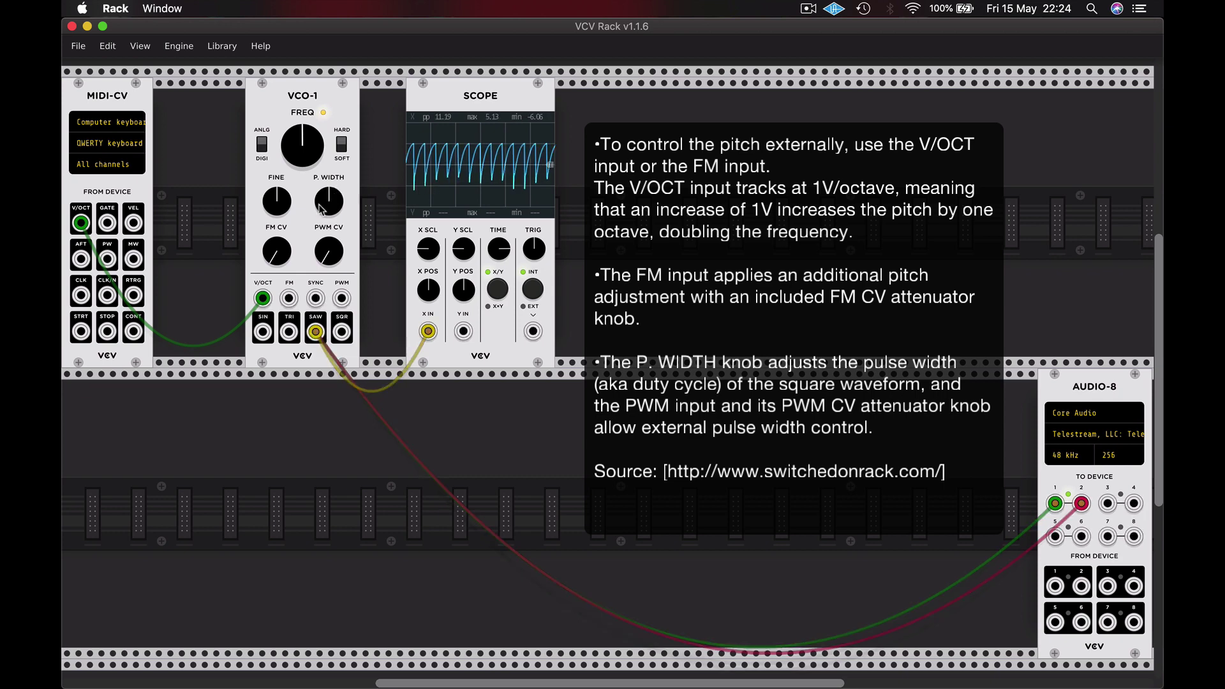
mouse_move(327, 216)
mouse_down()
mouse_move(327, 167)
mouse_move(335, 205)
mouse_up()
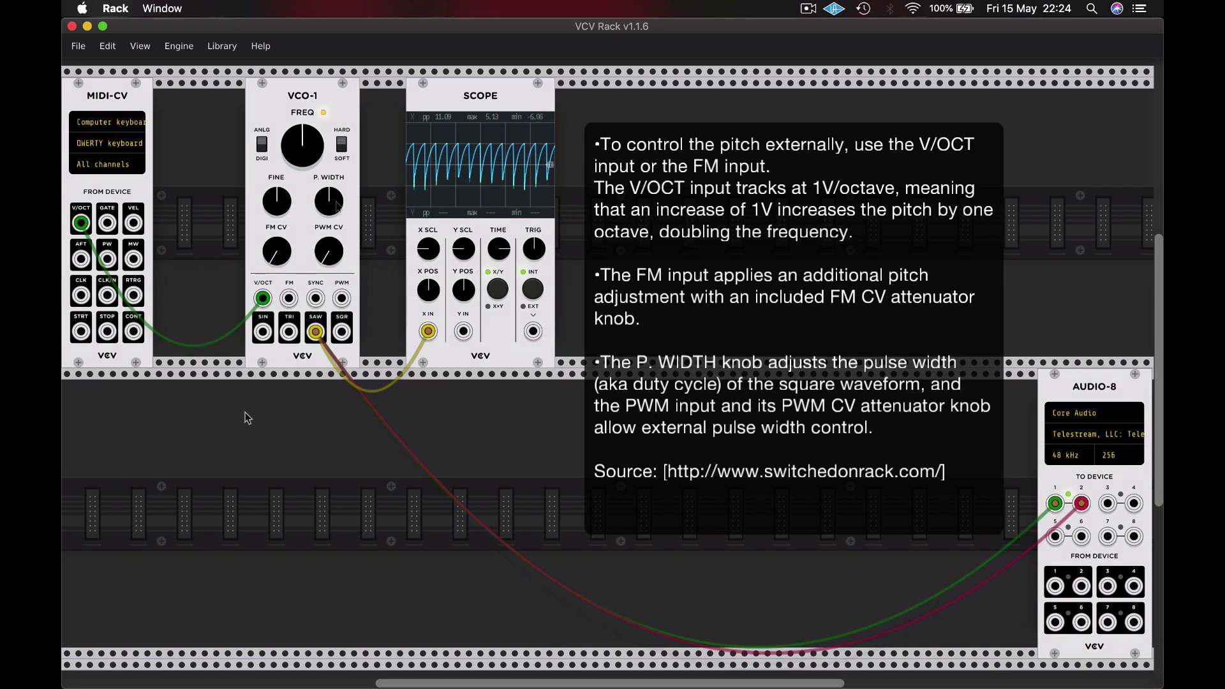